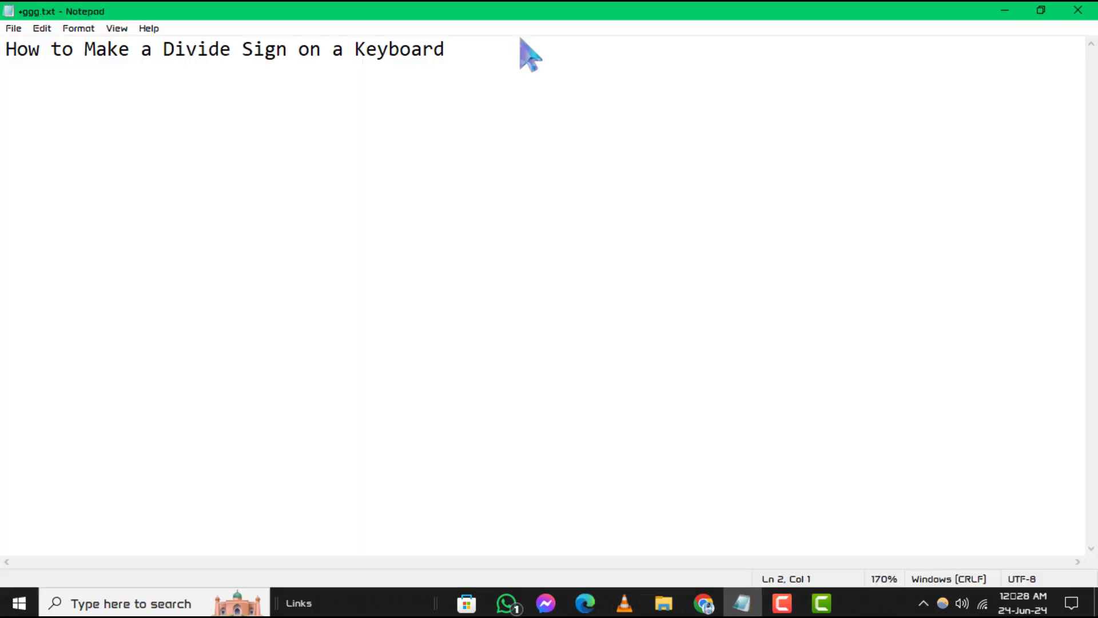
Step: Add a line break after the title and place the cursor at the start of empty line 2
{"action": "left_click", "coordinate": [455, 51]}
{"action": "key", "text": "Return"}
{"action": "left_click", "coordinate": [466, 53]}
{"action": "left_click", "coordinate": [11, 88]}
Step: Insert a row of ÷ signs on line 2 from the Win+. Symbols picker
{"action": "key", "text": "super+period"}
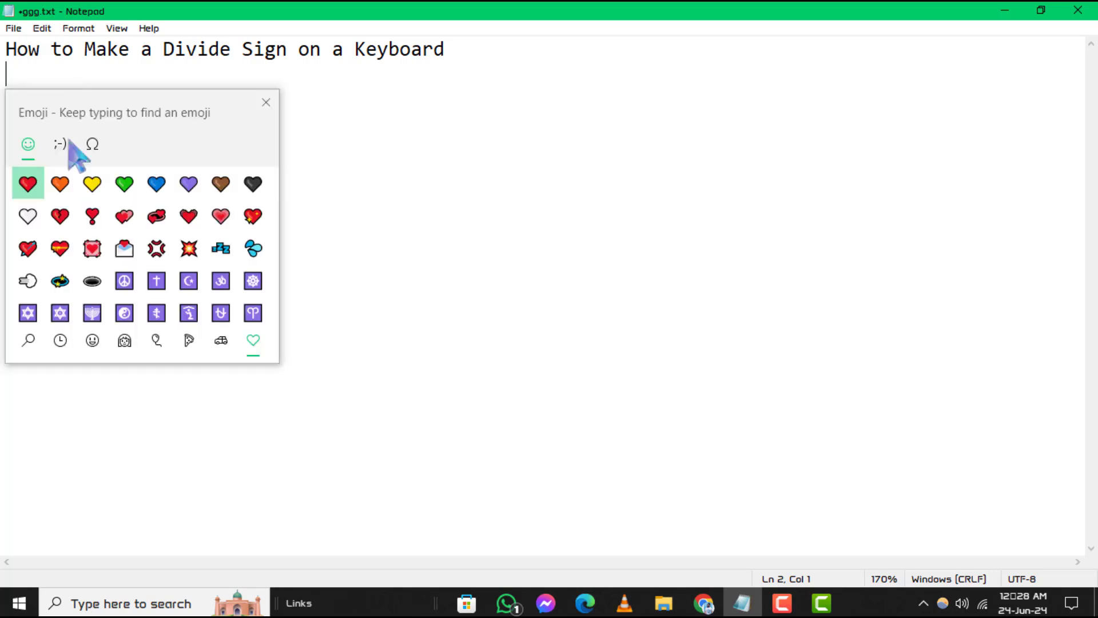
{"action": "left_click", "coordinate": [93, 342]}
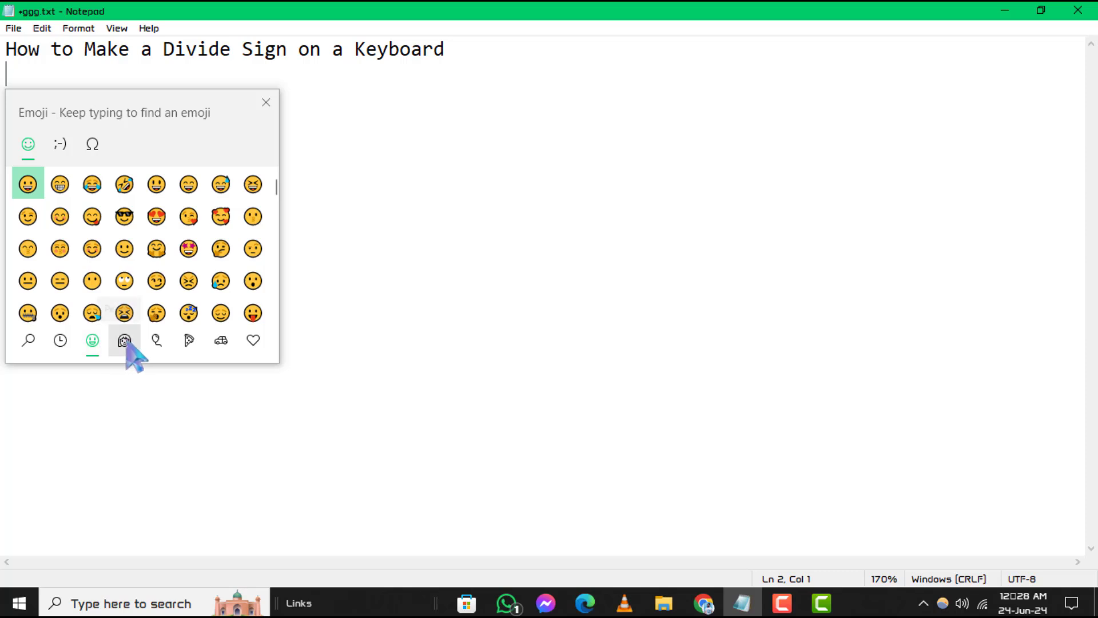
{"action": "left_click", "coordinate": [106, 146]}
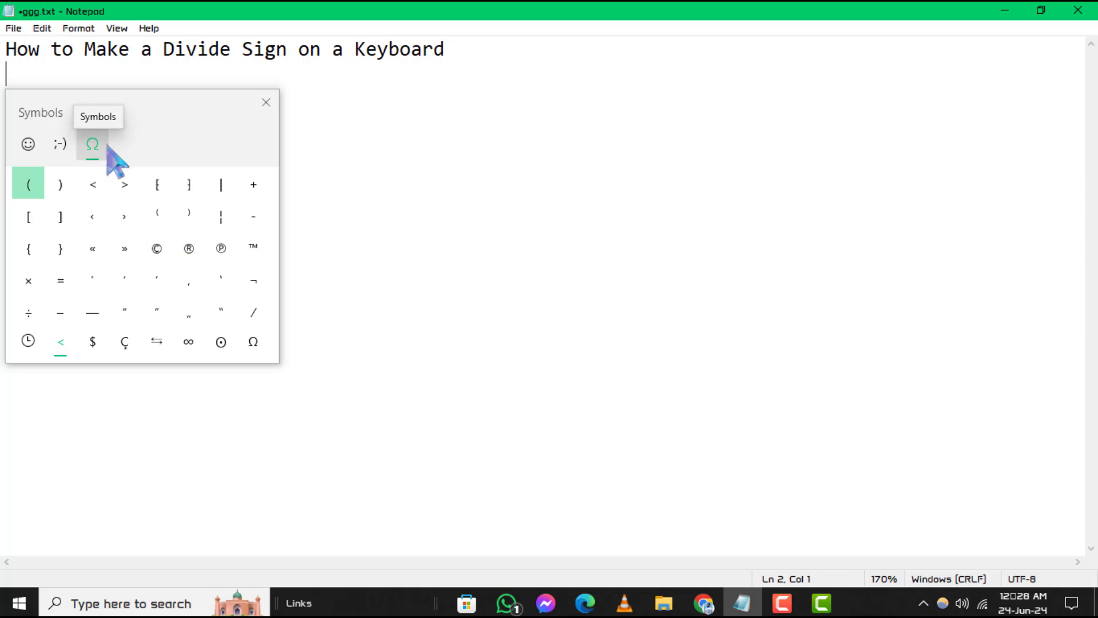
{"action": "left_click", "coordinate": [28, 314]}
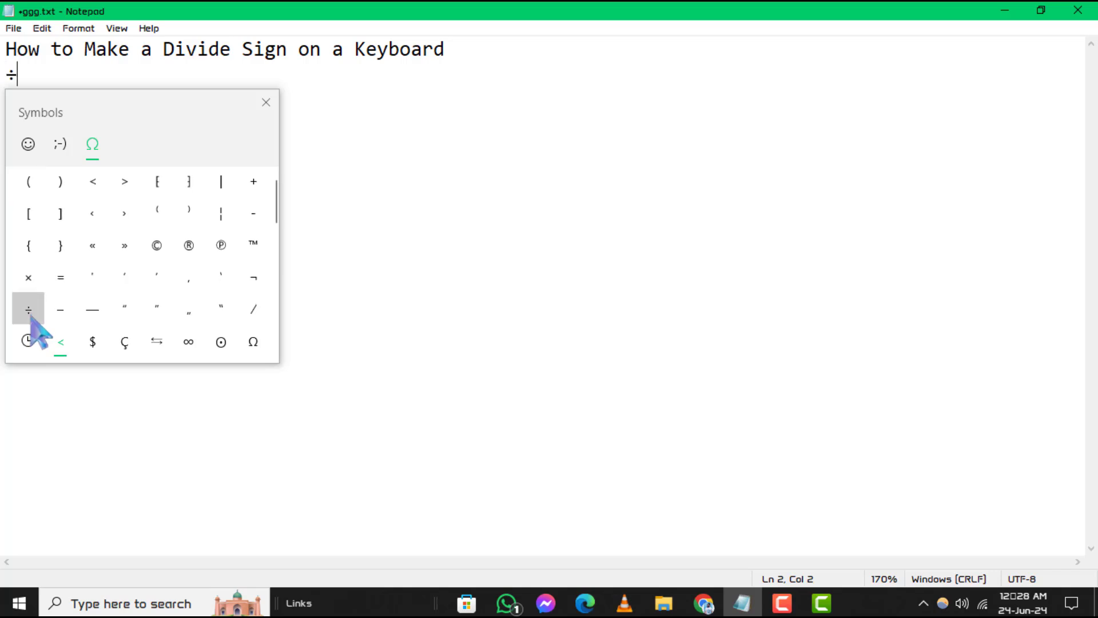
{"action": "left_click", "coordinate": [29, 314]}
{"action": "left_click", "coordinate": [31, 314]}
{"action": "left_click", "coordinate": [31, 313]}
{"action": "left_click", "coordinate": [31, 312]}
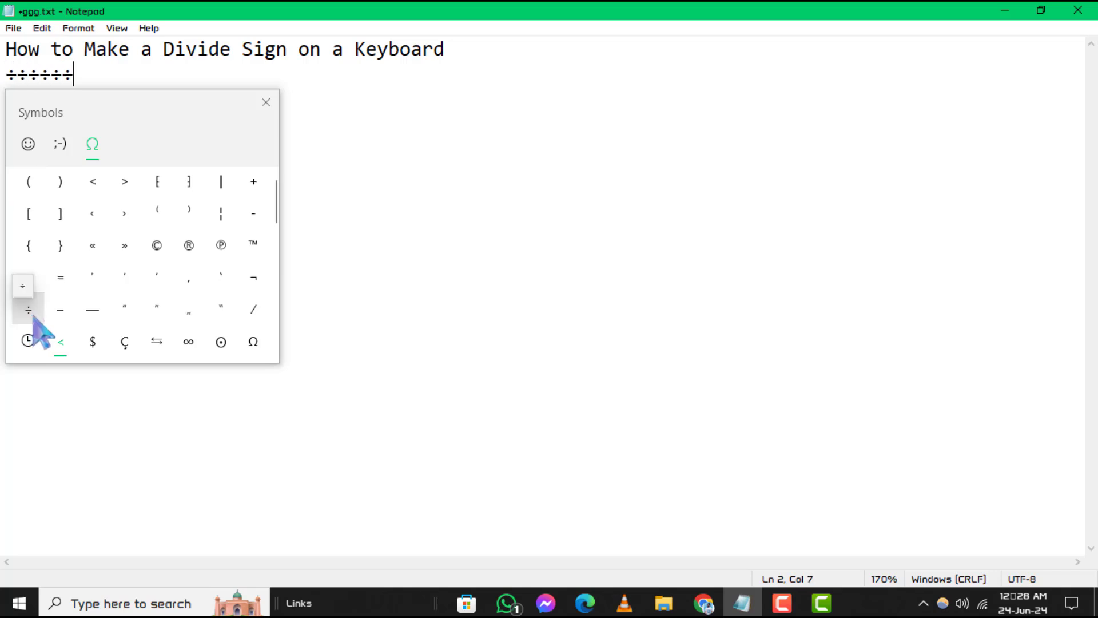
Step: Backspace away extra ÷ signs, leaving one on line 2, and return to the title's end
{"action": "key", "text": "BackSpace"}
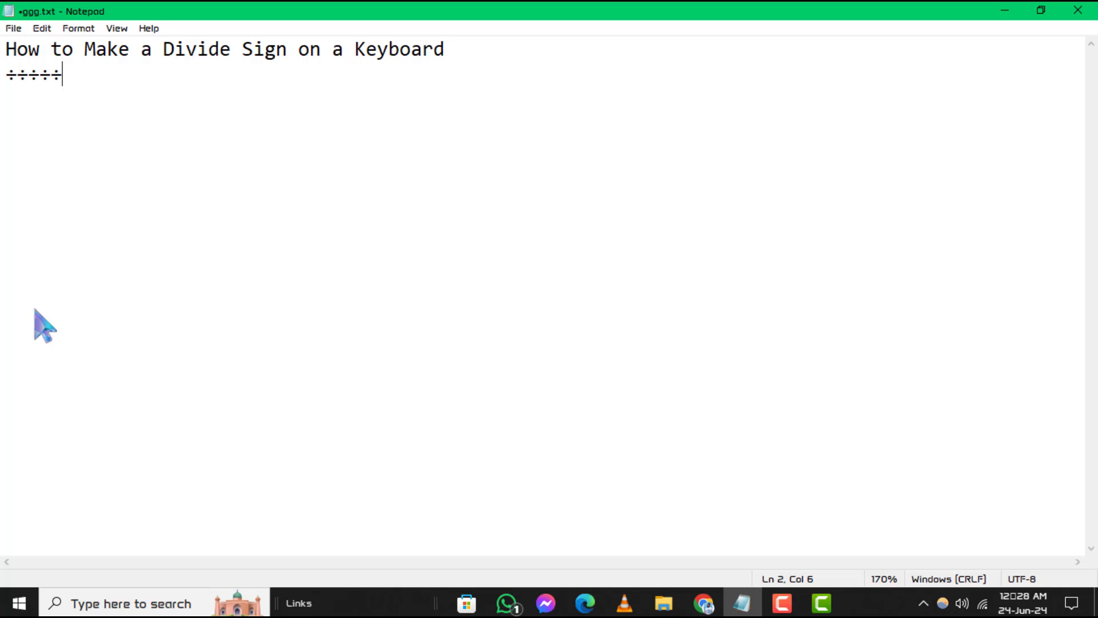
{"action": "key", "text": "BackSpace"}
{"action": "key", "text": "BackSpace"}
{"action": "key", "text": "BackSpace"}
{"action": "key", "text": "BackSpace"}
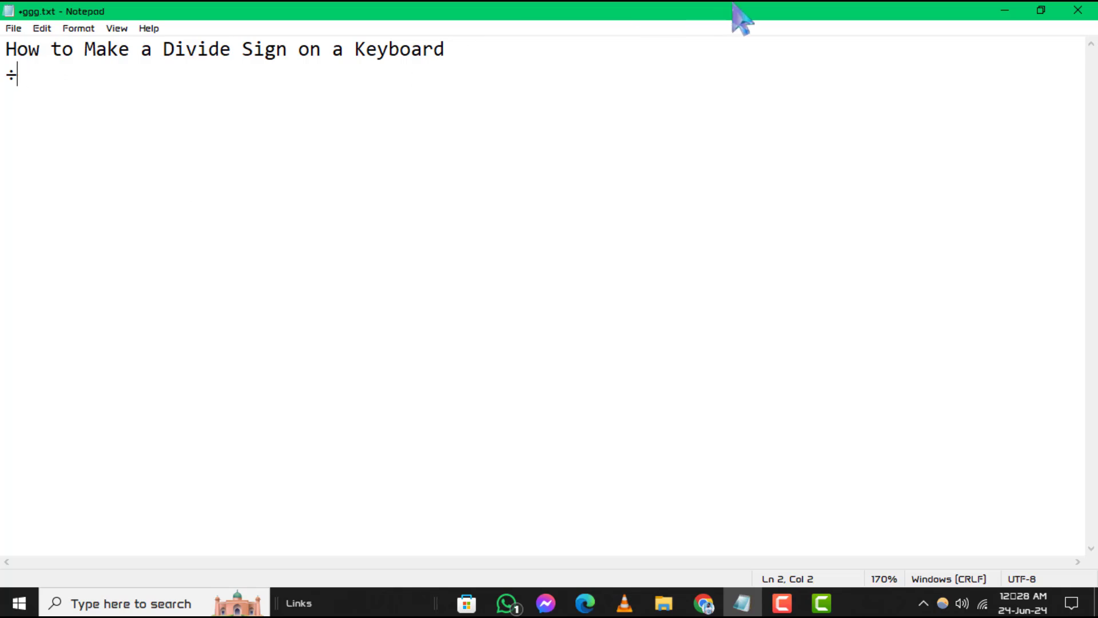
{"action": "left_click", "coordinate": [553, 58]}
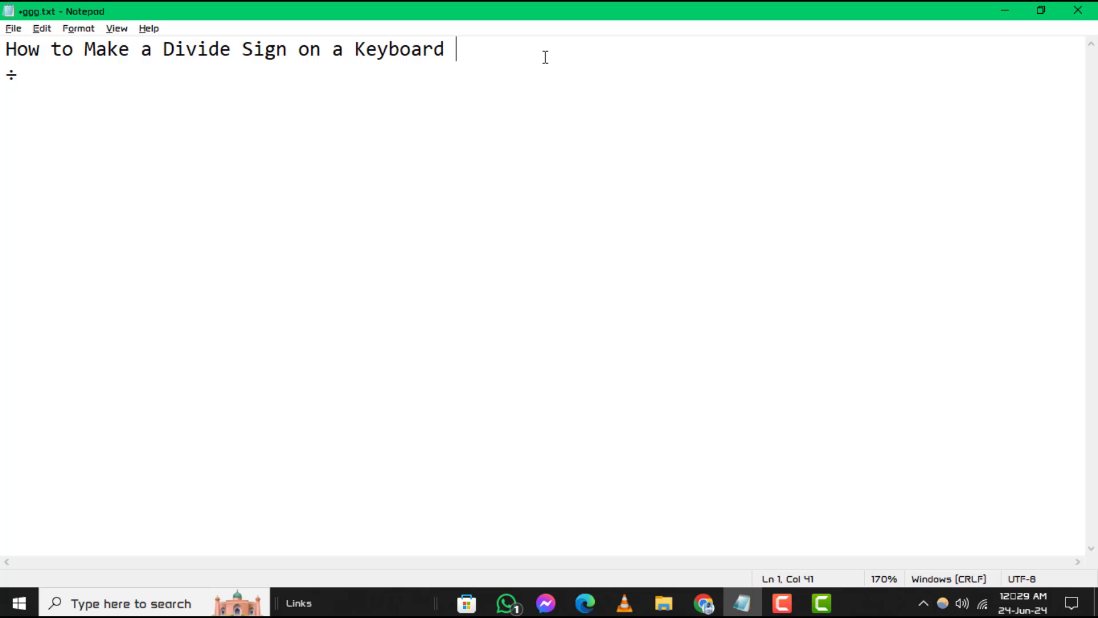
{"action": "type", "text": "÷"}
Step: Delete one character on the title line, back to just after the first ÷
{"action": "key", "text": "BackSpace"}
{"action": "type", "text": "÷ ÷"}
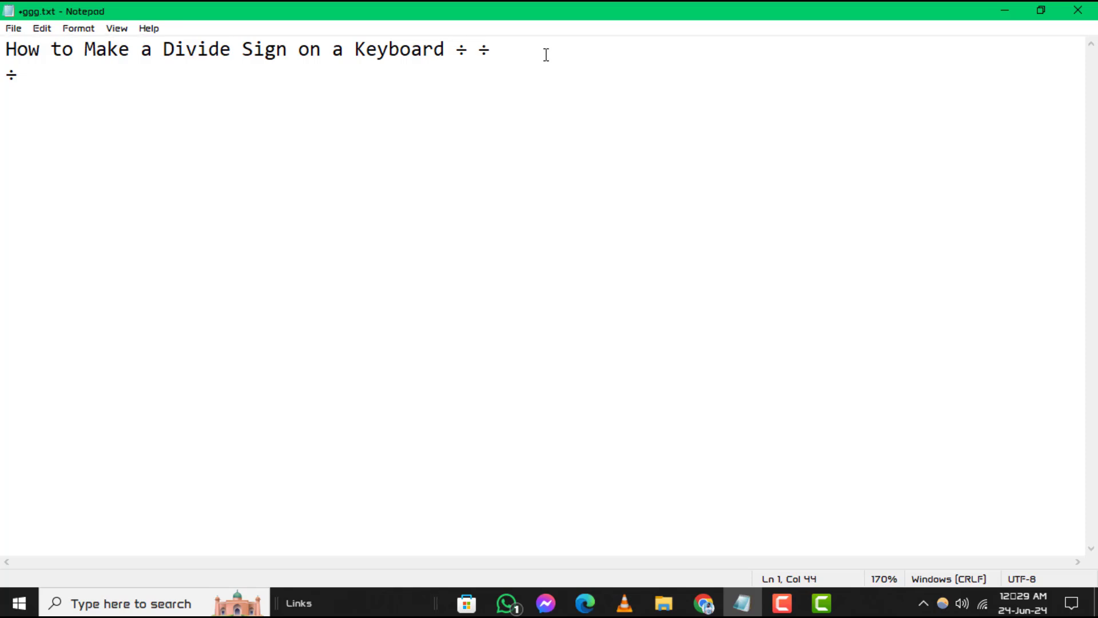